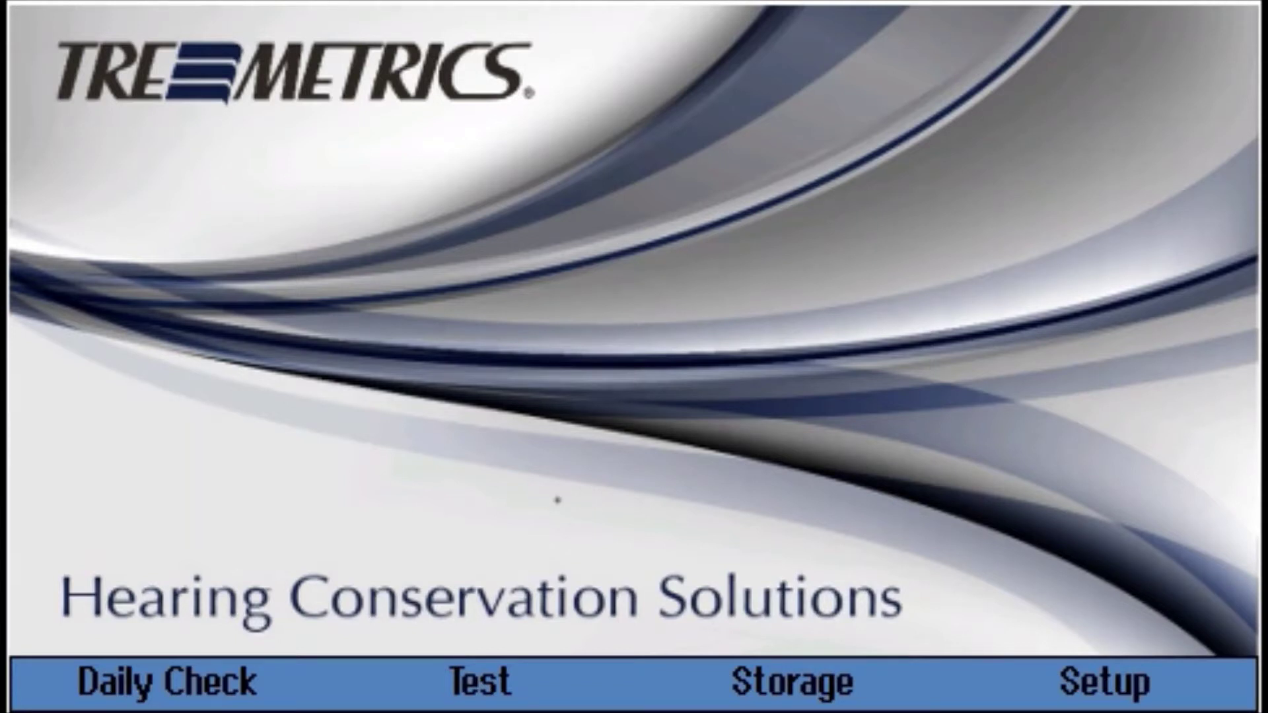
# - Open the device setup and review the test settings, from pulsed tone to the three retest conditions
pyautogui.press('F4')
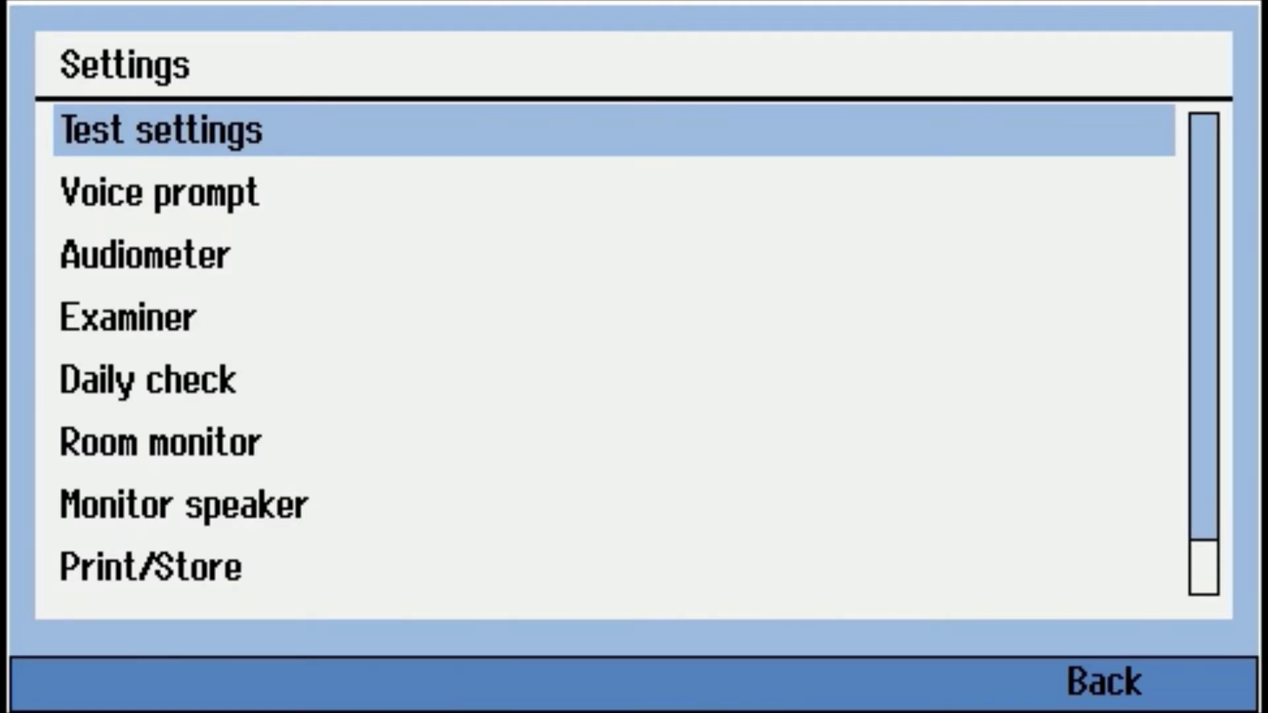
pyautogui.press('Return')
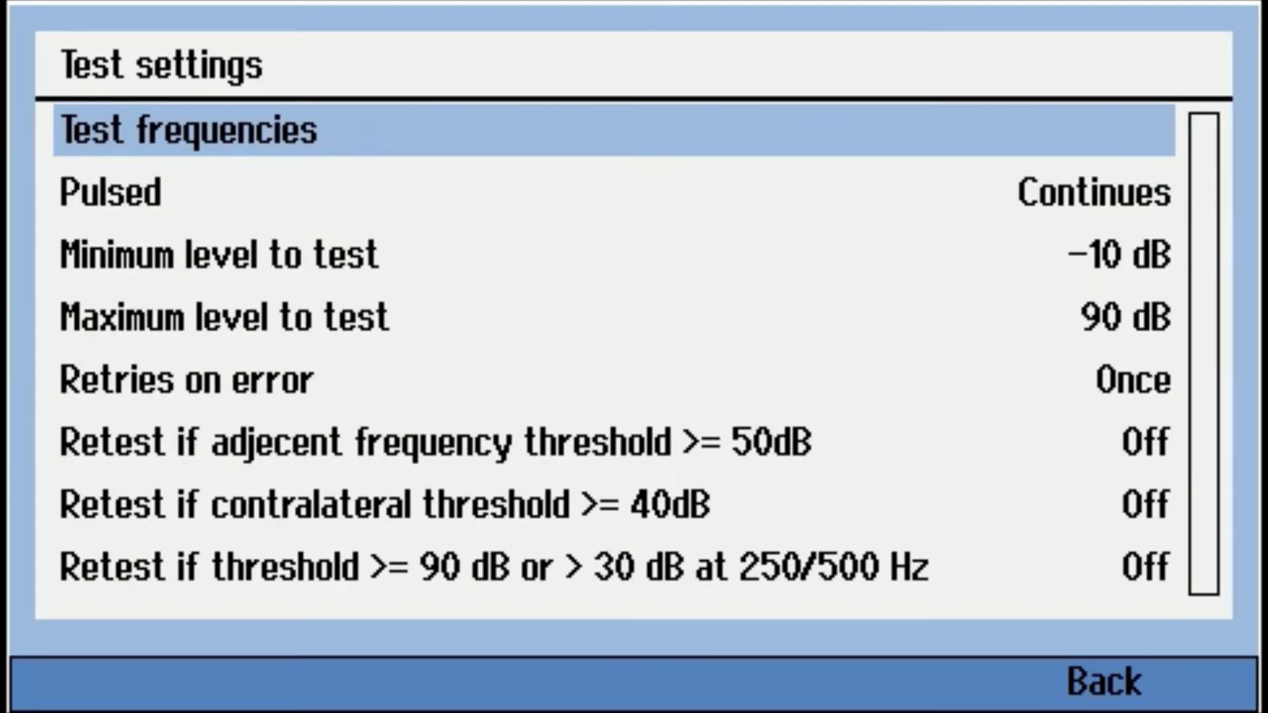
pyautogui.press('Down')
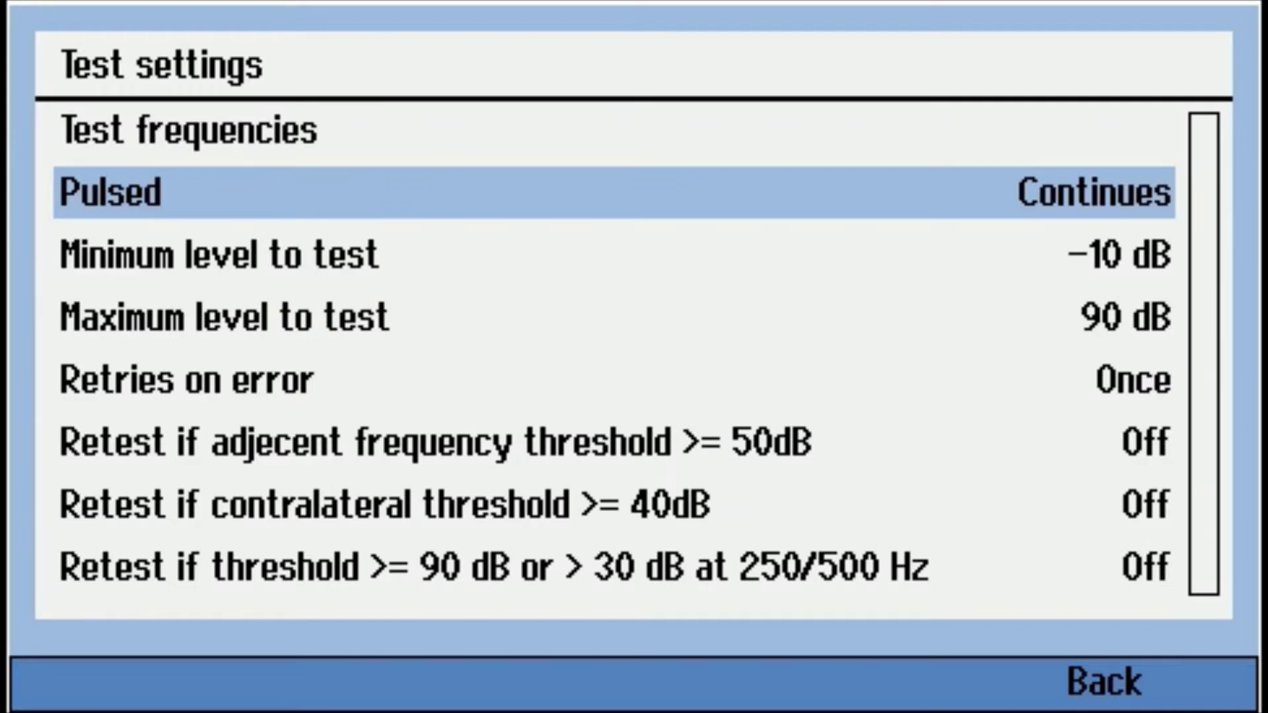
pyautogui.click(614, 380)
pyautogui.click(614, 443)
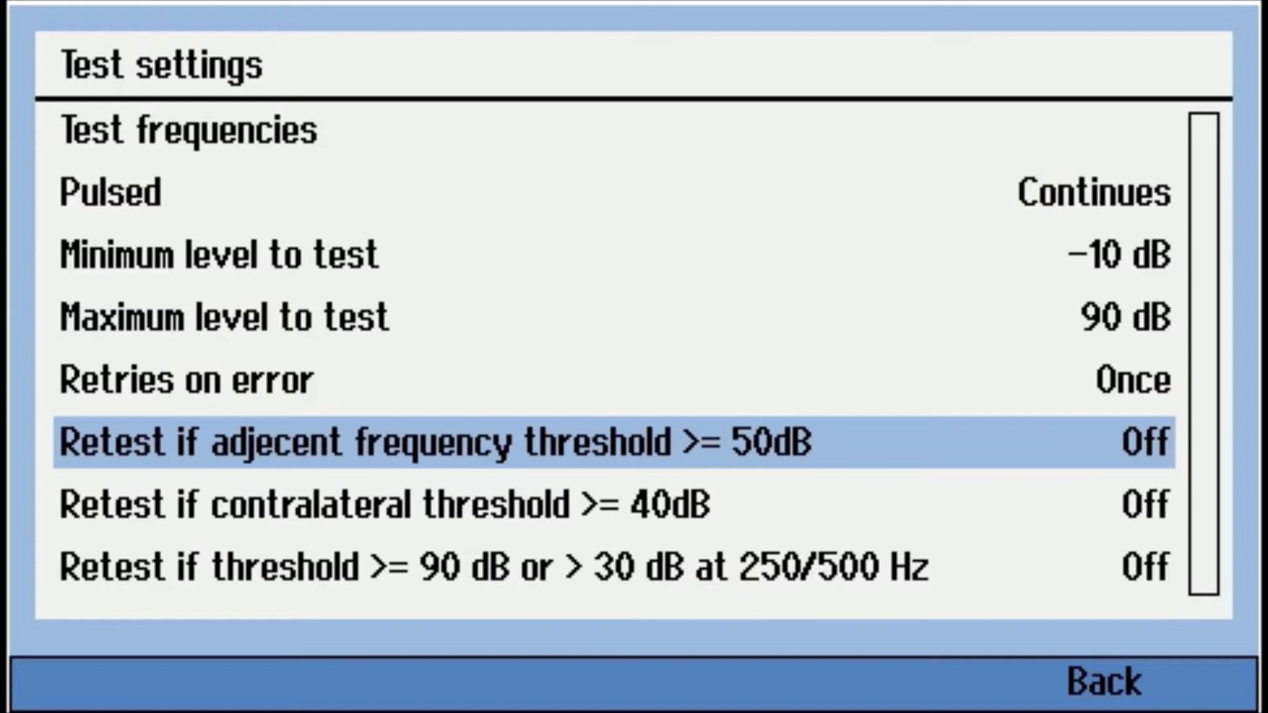
pyautogui.click(614, 568)
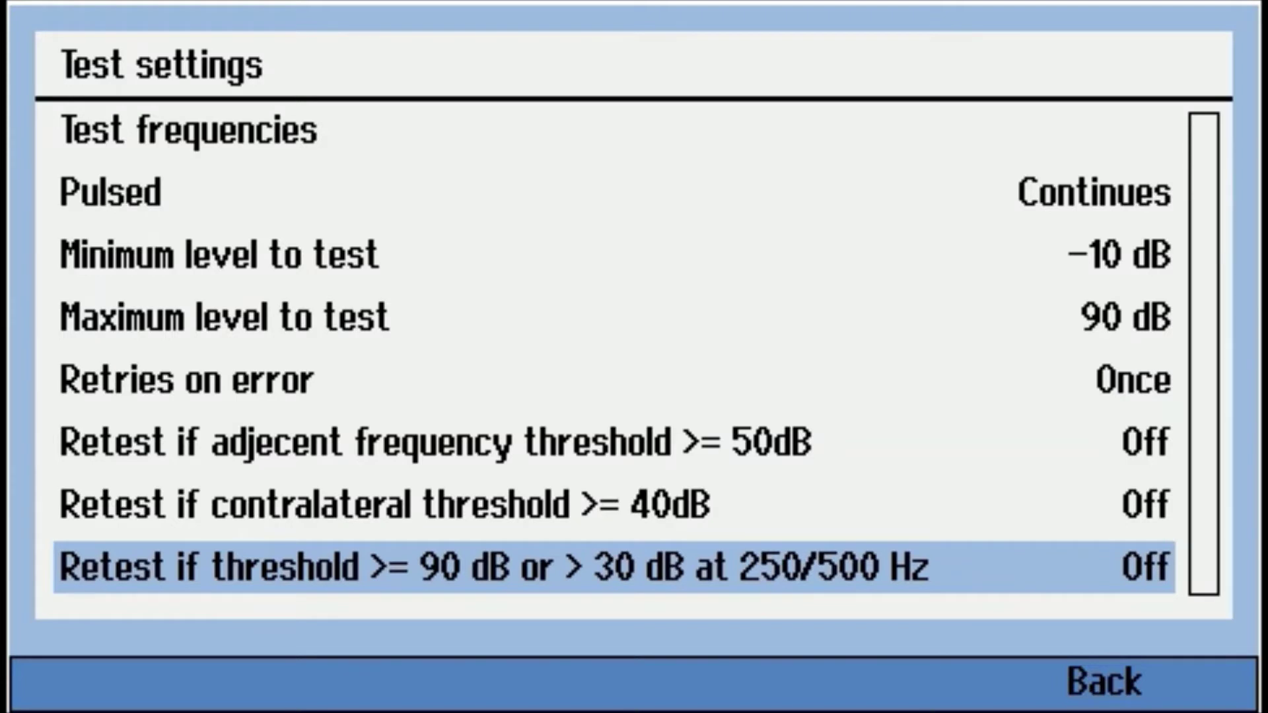
pyautogui.press('Escape')
# - Open the voice prompt settings and review the enabling option and the start of test message
pyautogui.click(614, 192)
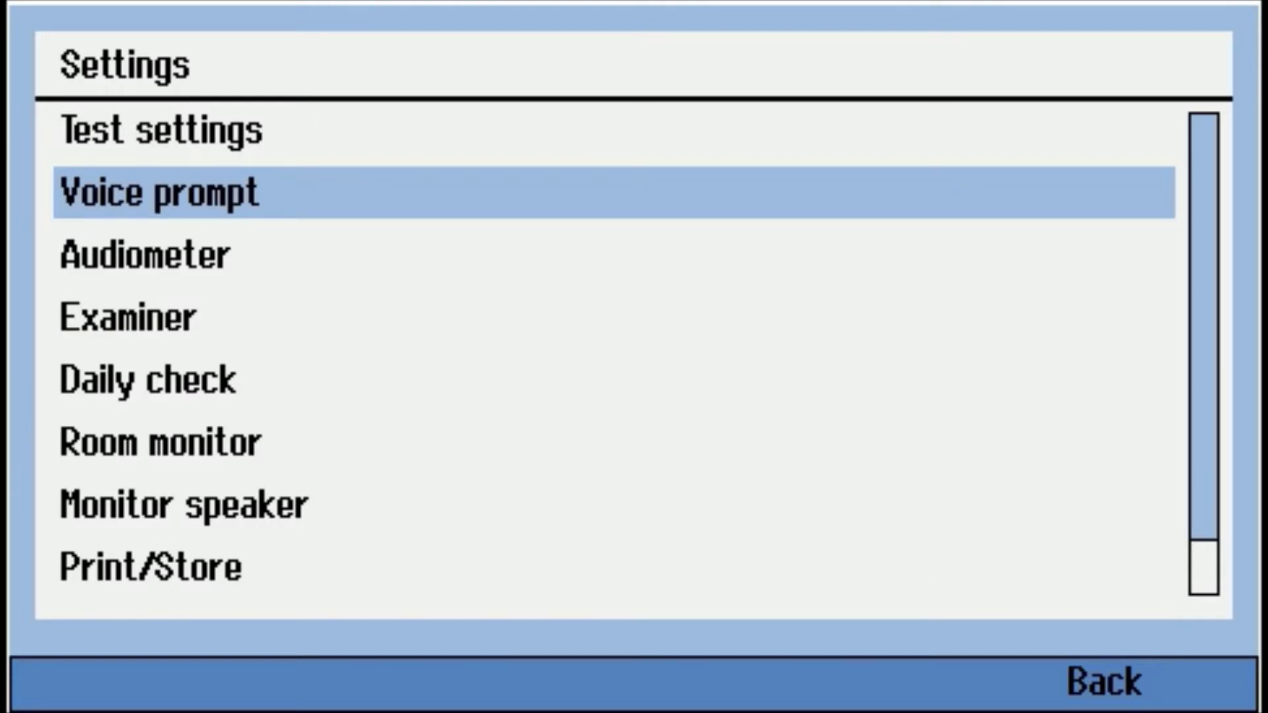
pyautogui.press('Return')
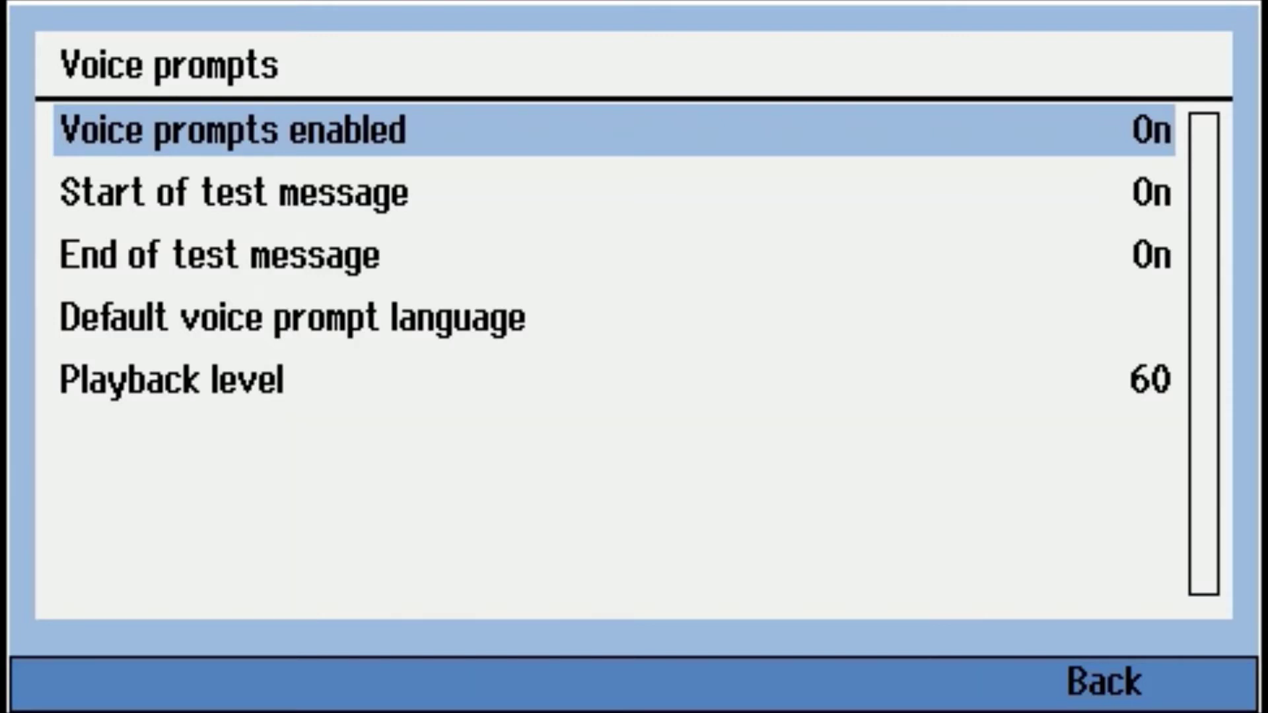
pyautogui.press('Down')
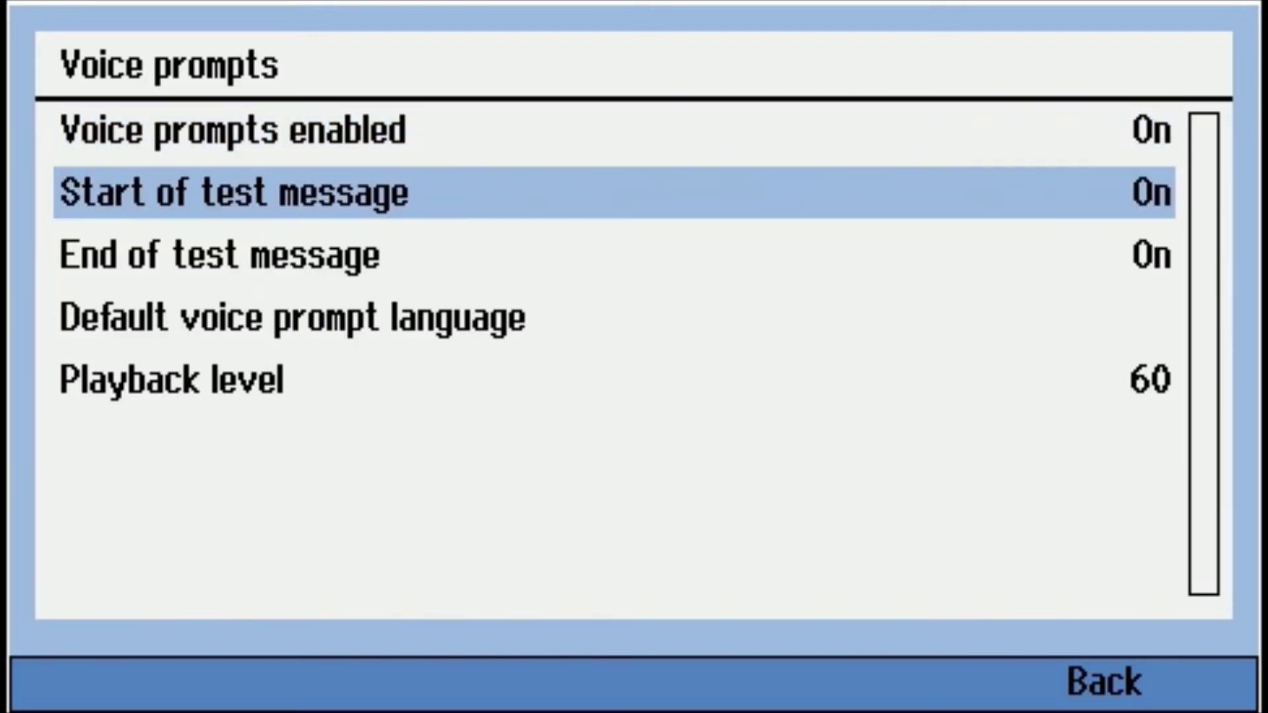
# - Examine the available default voice prompt languages as far as French, and return to the main settings list without choosing one
pyautogui.press('Down')
pyautogui.press('Down')
pyautogui.press('Return')
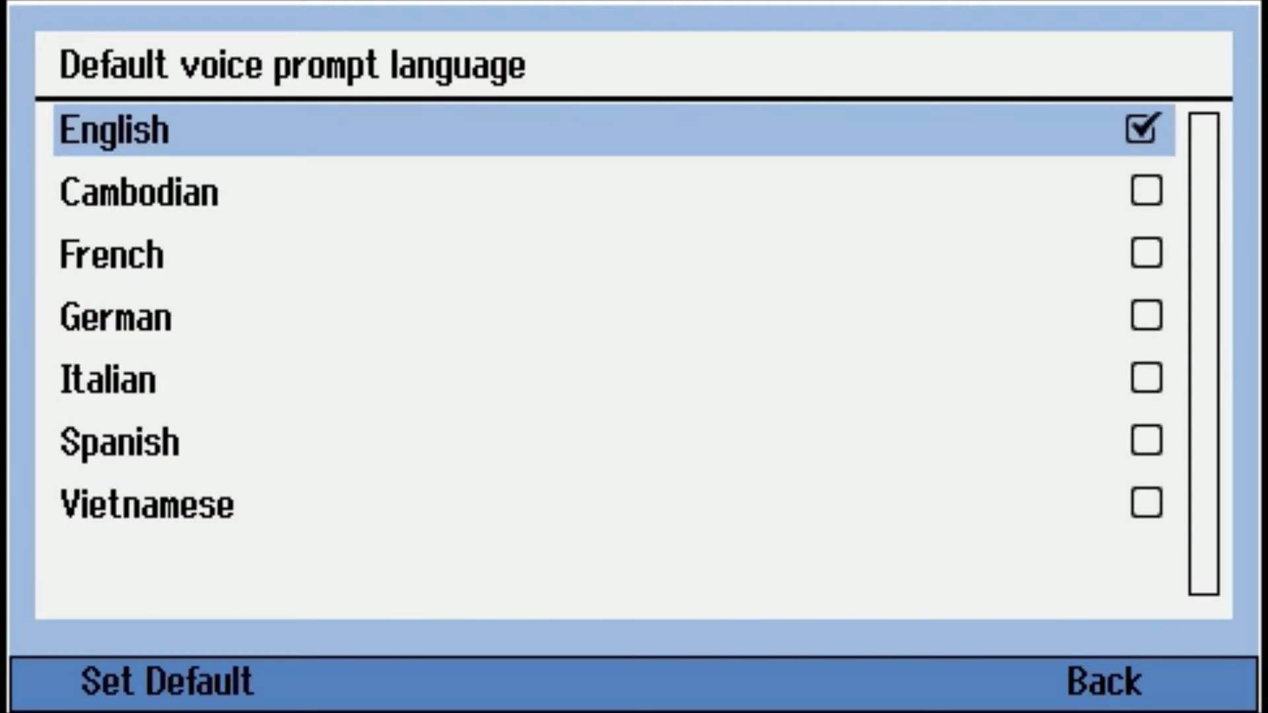
pyautogui.press('Down')
pyautogui.press('Down')
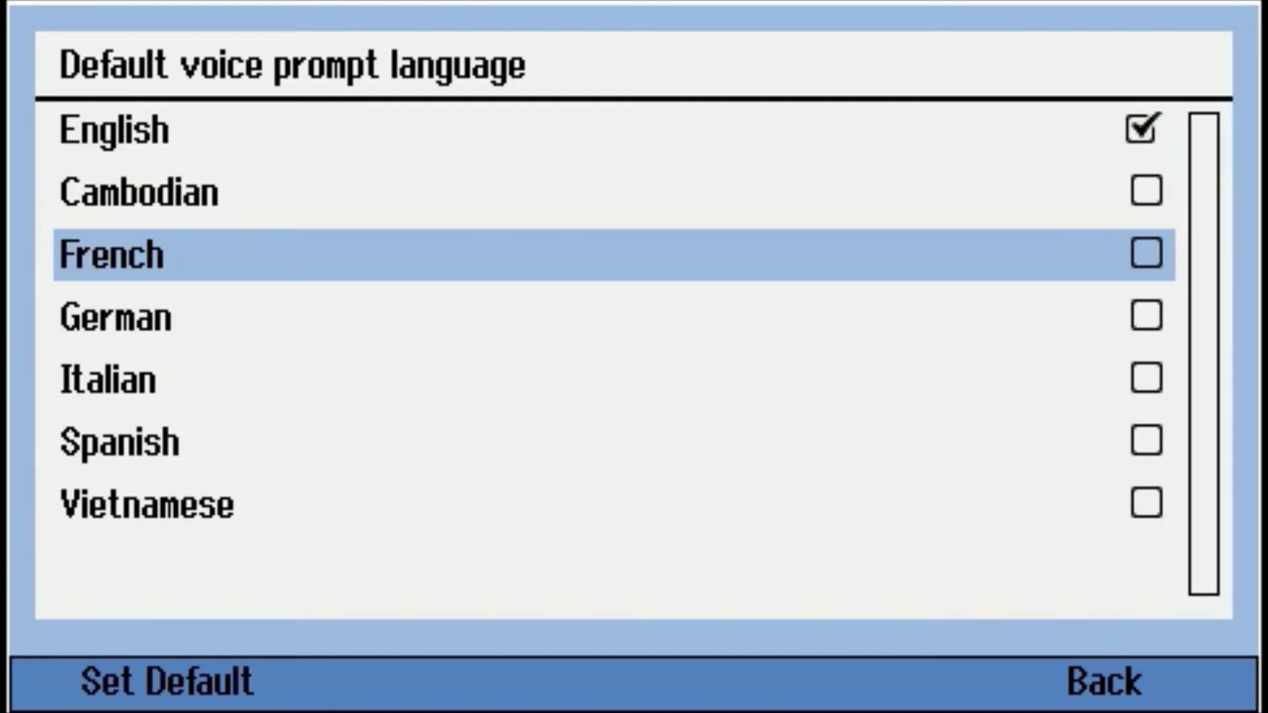
pyautogui.press('Escape')
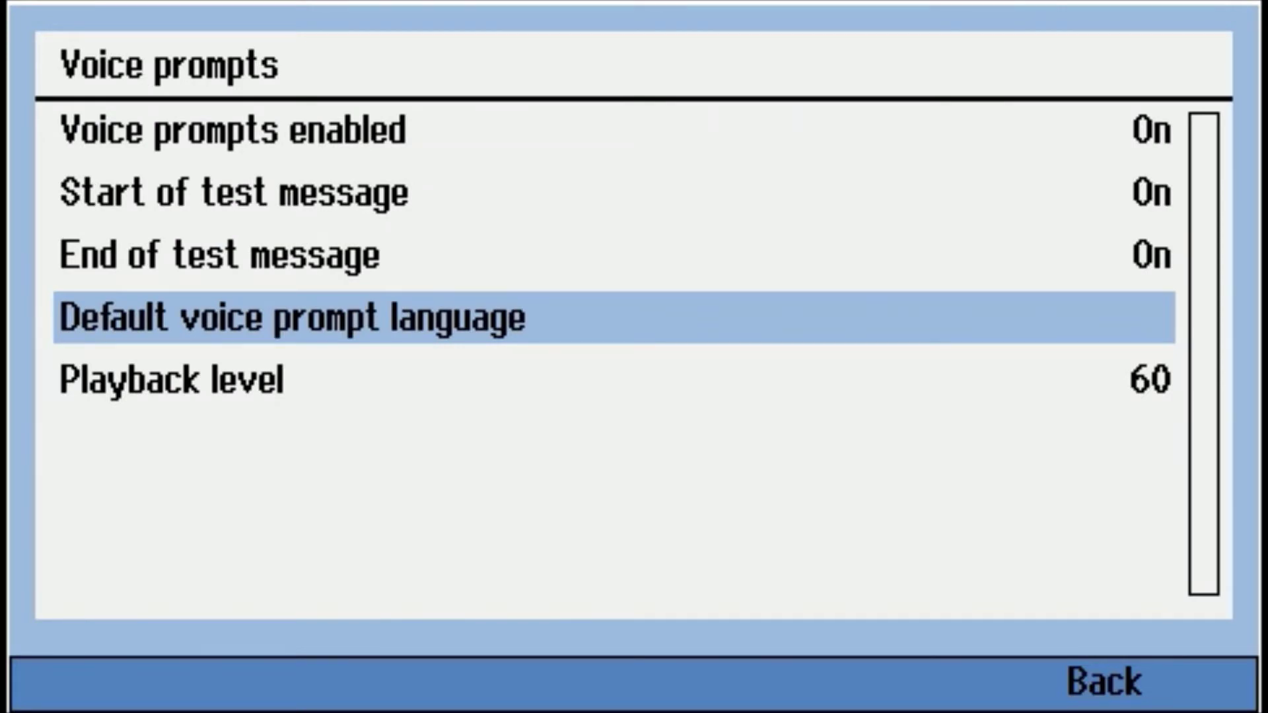
pyautogui.press('Escape')
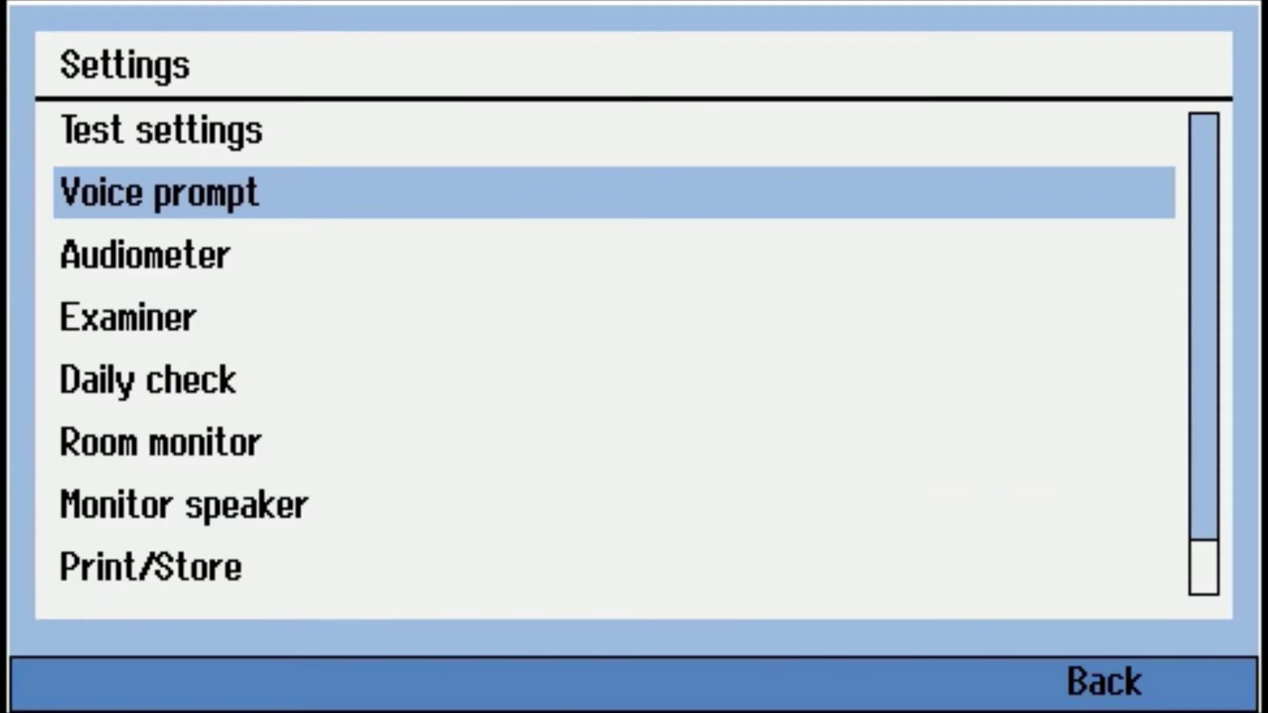
# - Review the audiometer setup options and the list of examiners, and return to the main settings list
pyautogui.press('Down')
pyautogui.press('Return')
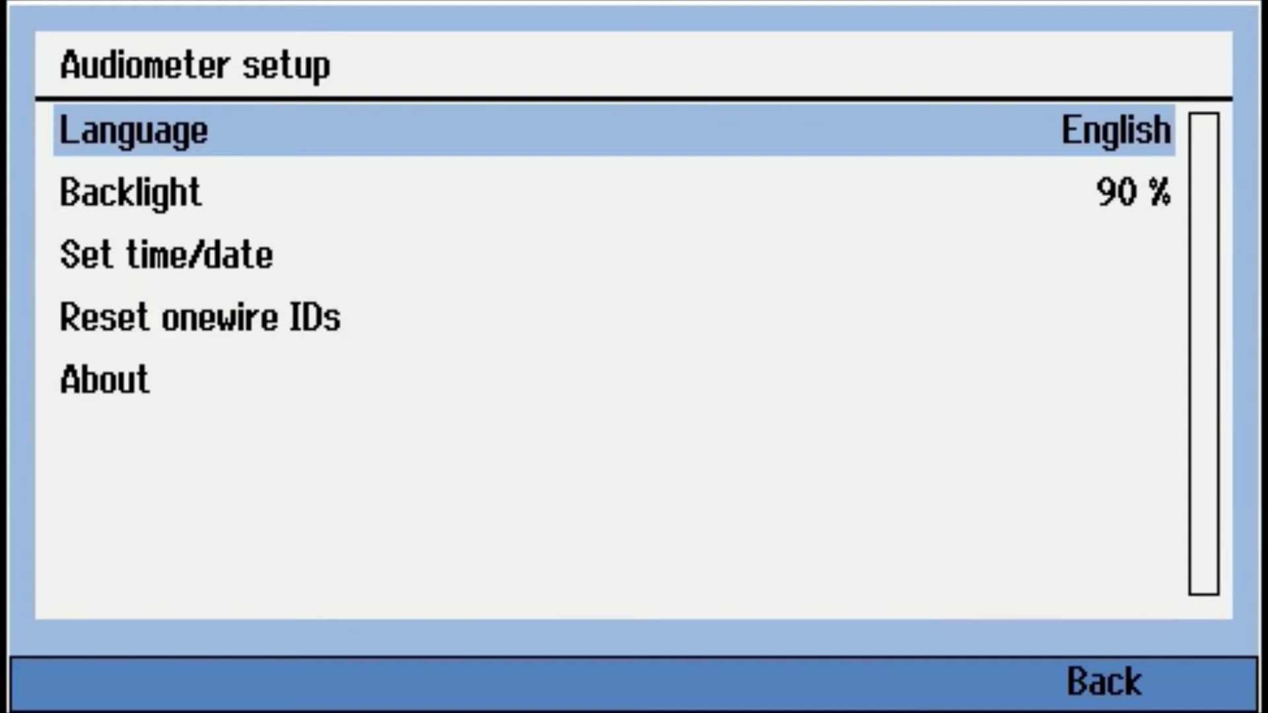
pyautogui.press('Escape')
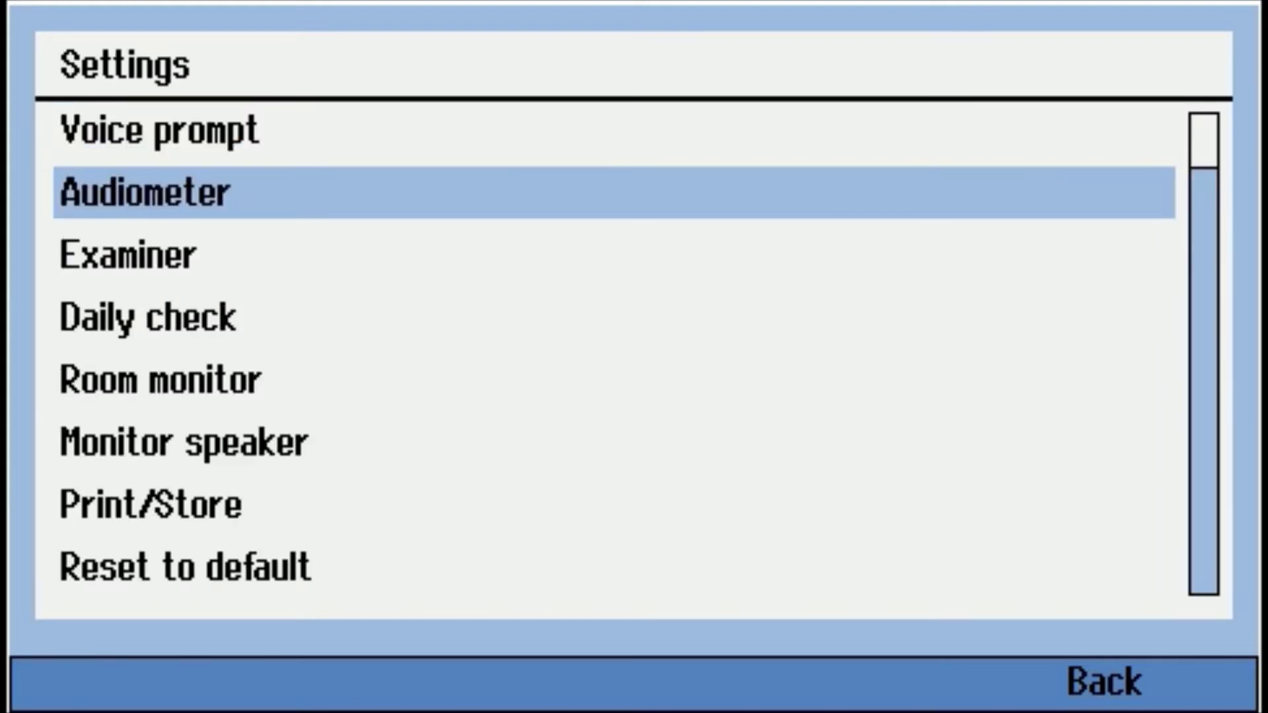
pyautogui.press('Down')
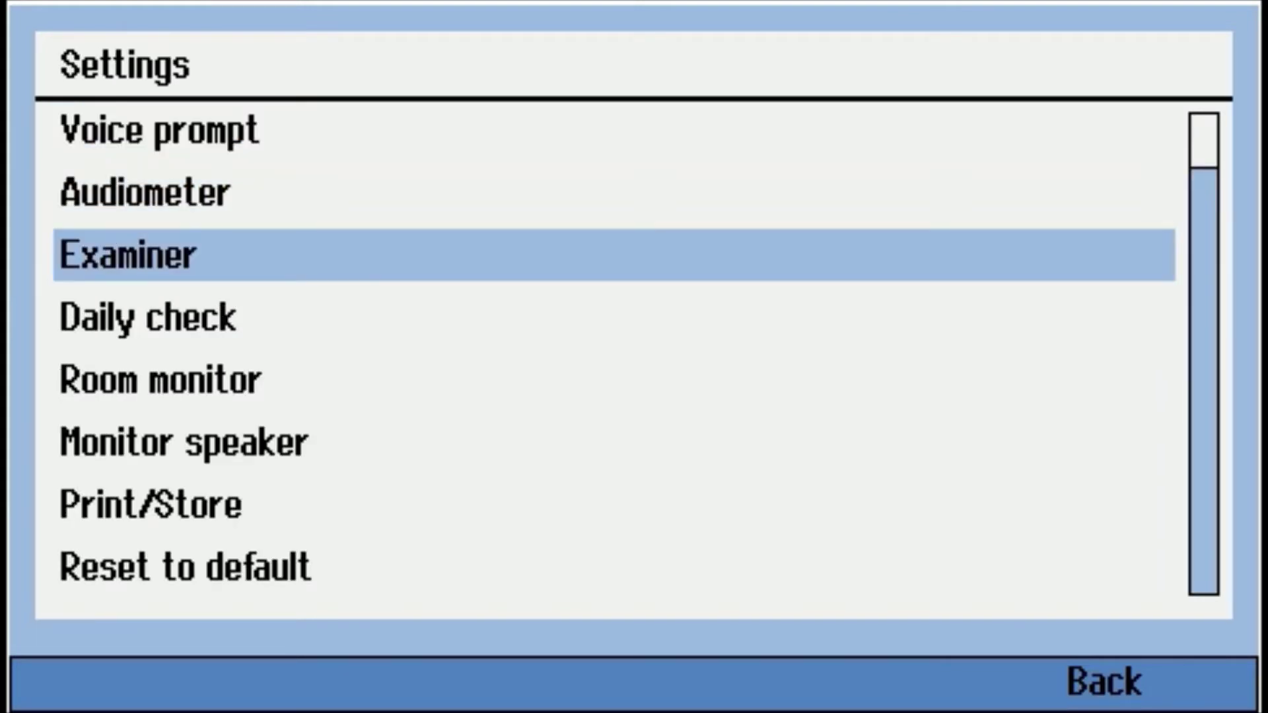
pyautogui.press('Return')
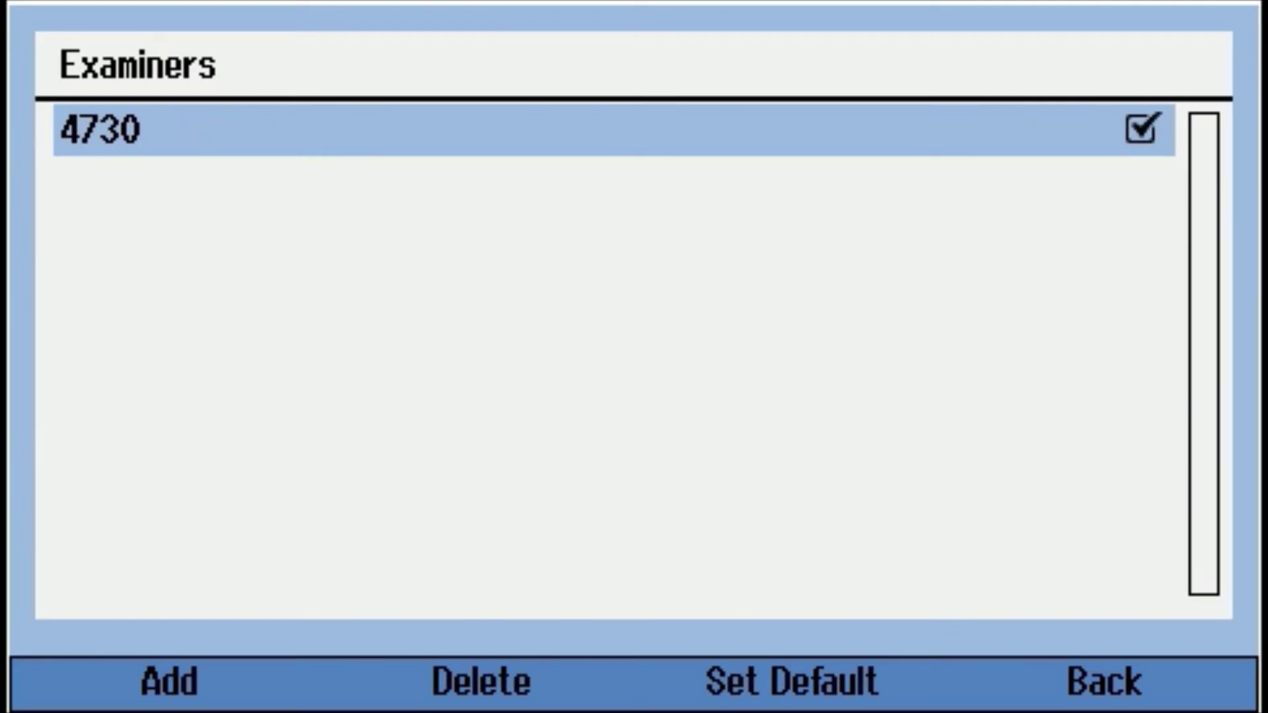
pyautogui.press('Escape')
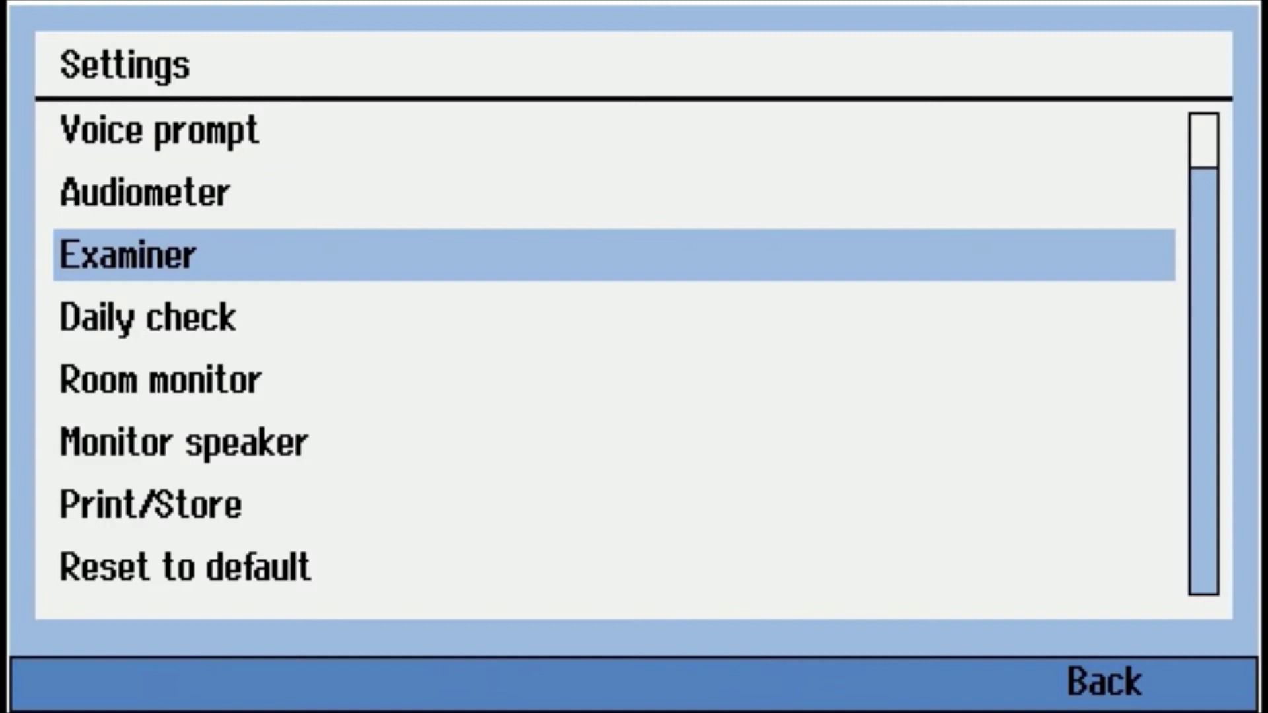
# - Review the daily check settings, including the biological test and listen check requirements, and return to the settings list
pyautogui.press('Down')
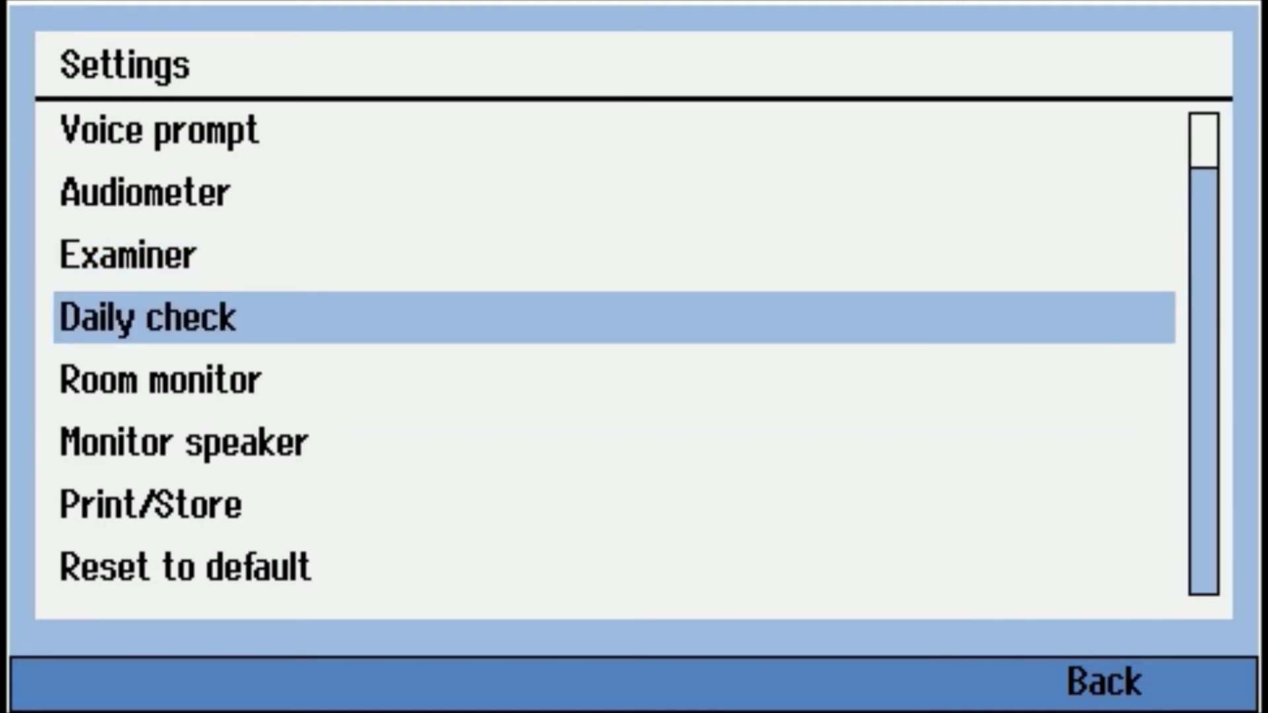
pyautogui.press('Return')
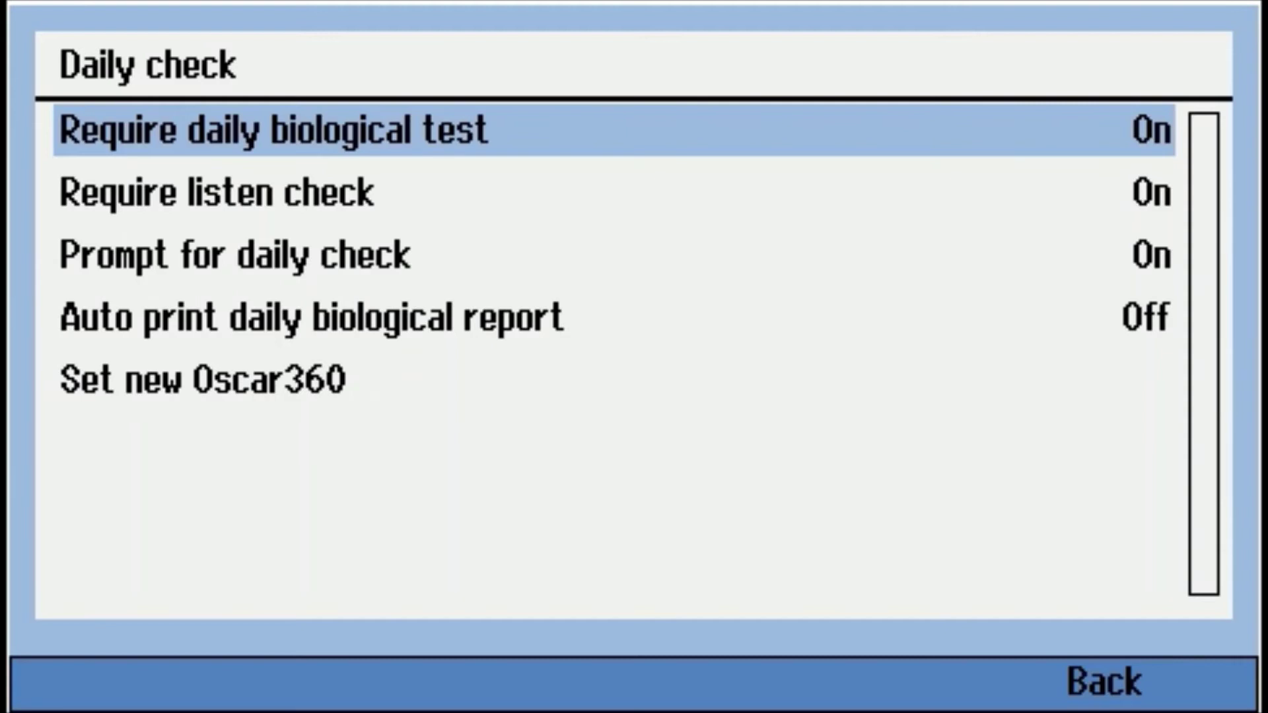
pyautogui.click(614, 193)
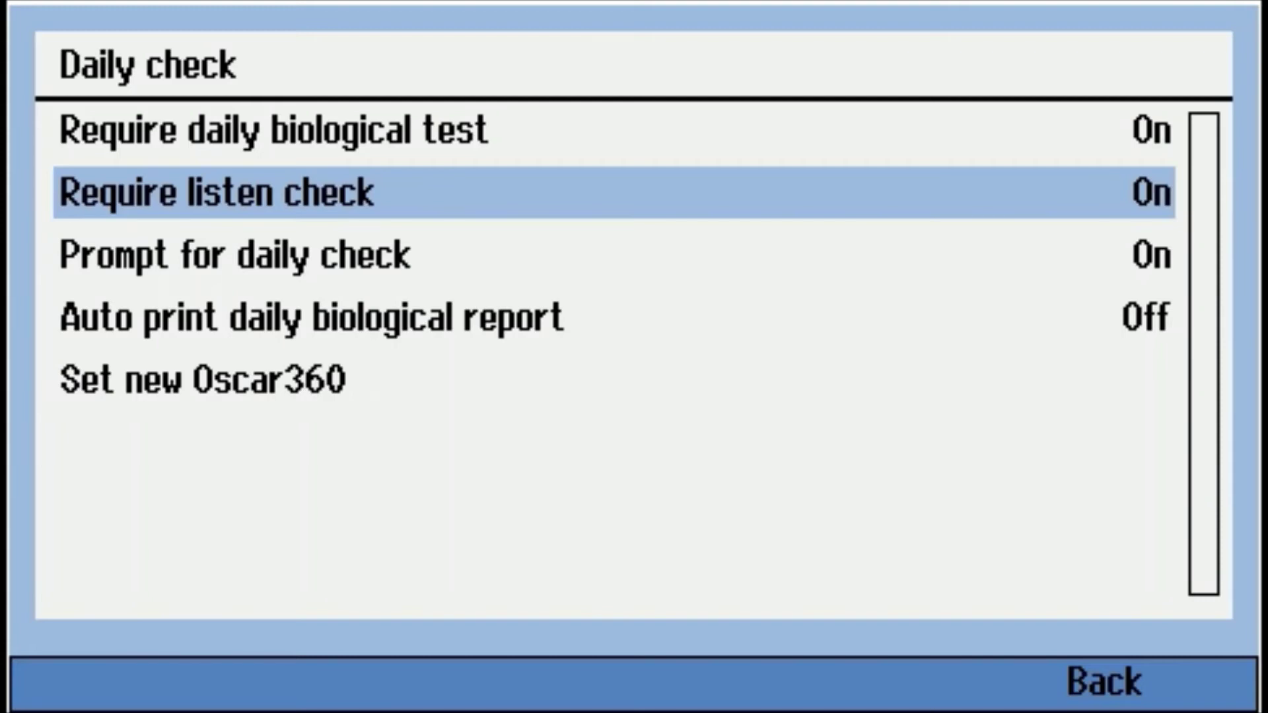
pyautogui.press('Escape')
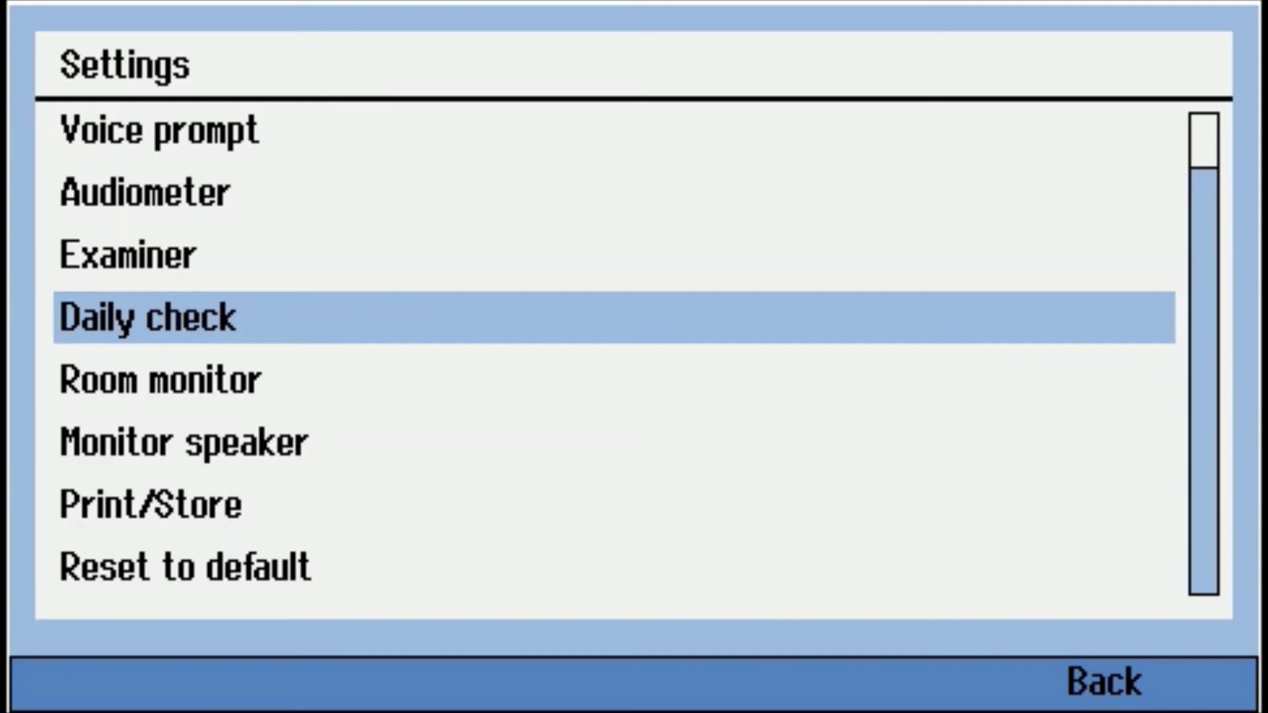
# - Review the room monitor's noise limits and display the live noise level chart, and return to the settings list
pyautogui.press('Down')
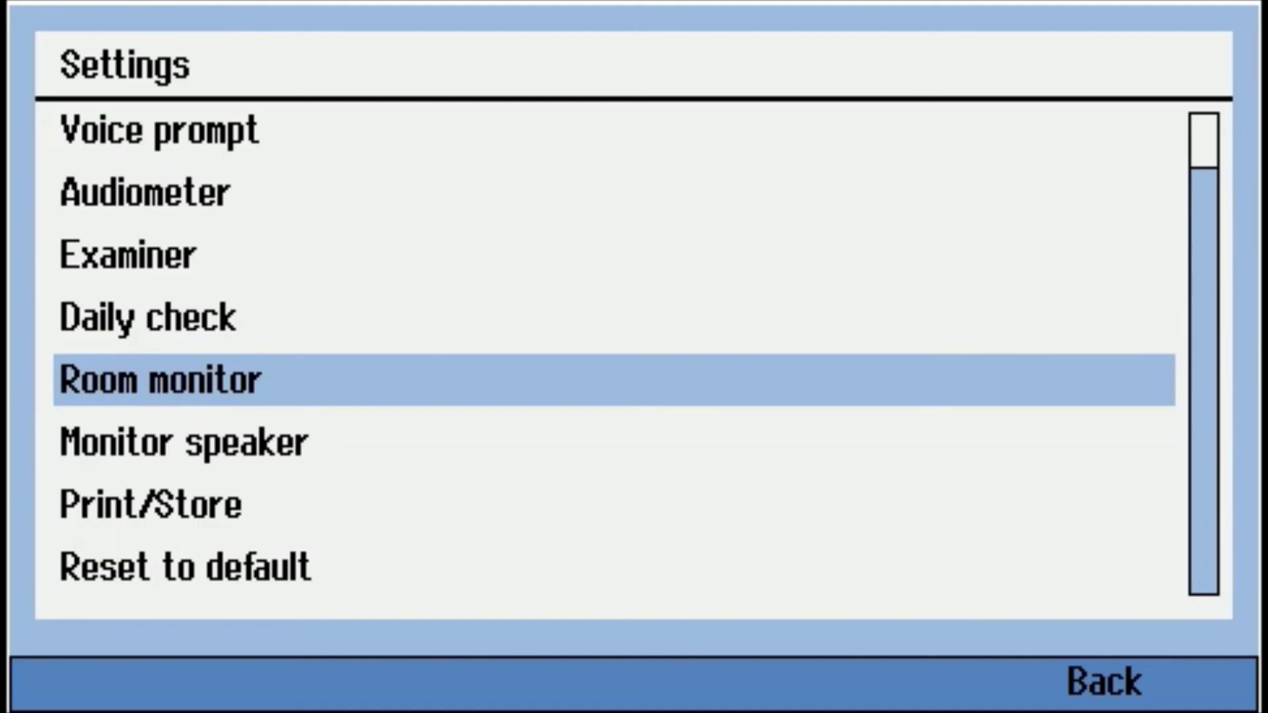
pyautogui.press('Return')
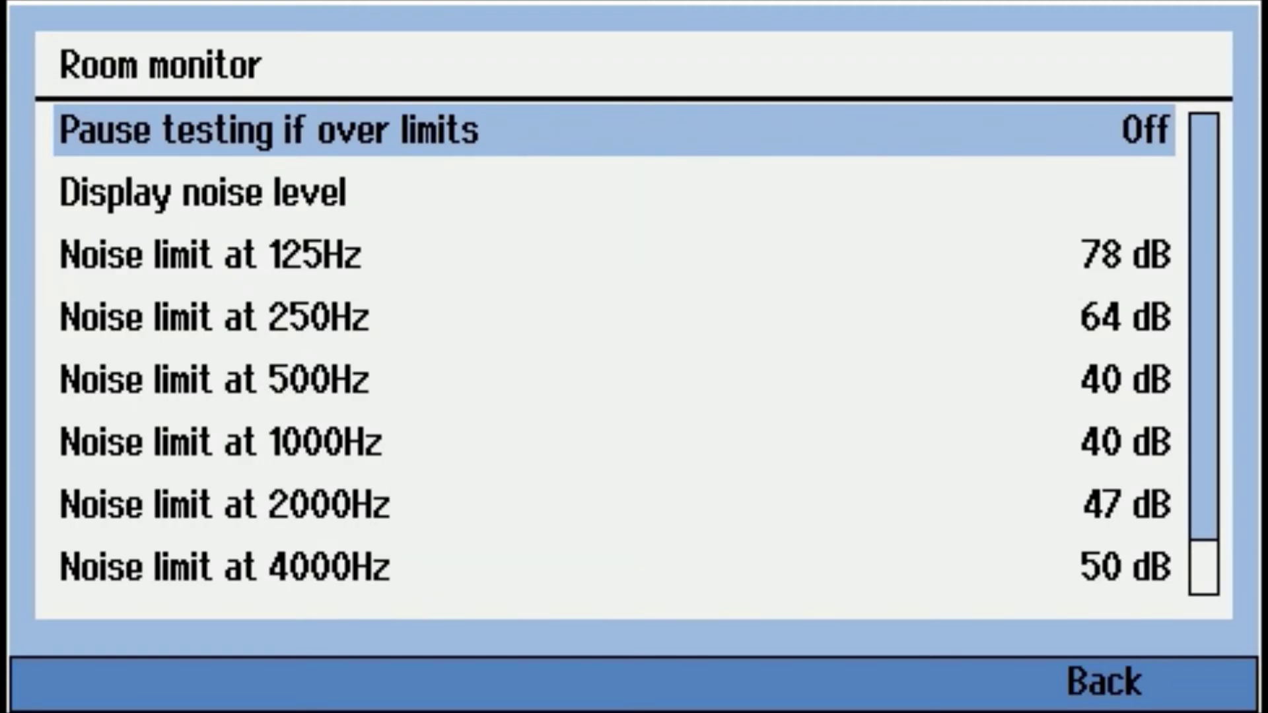
pyautogui.press('Down')
pyautogui.press('Return')
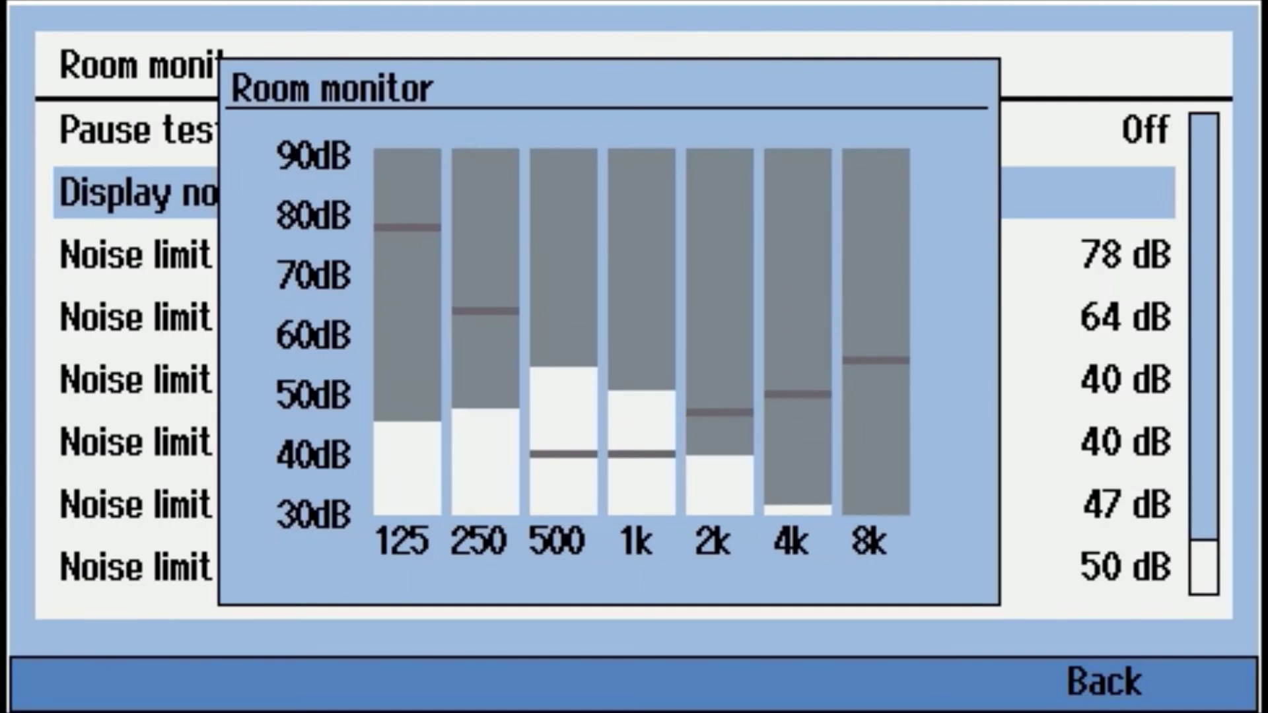
pyautogui.press('Escape')
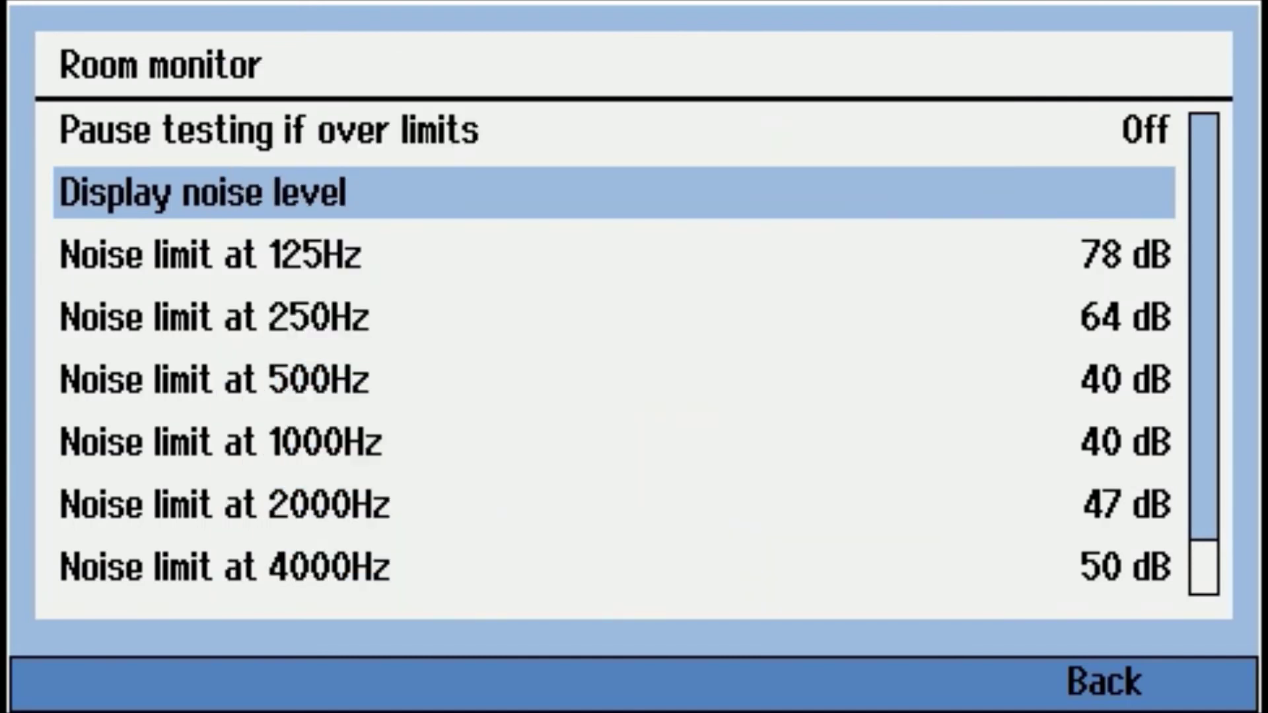
pyautogui.press('Escape')
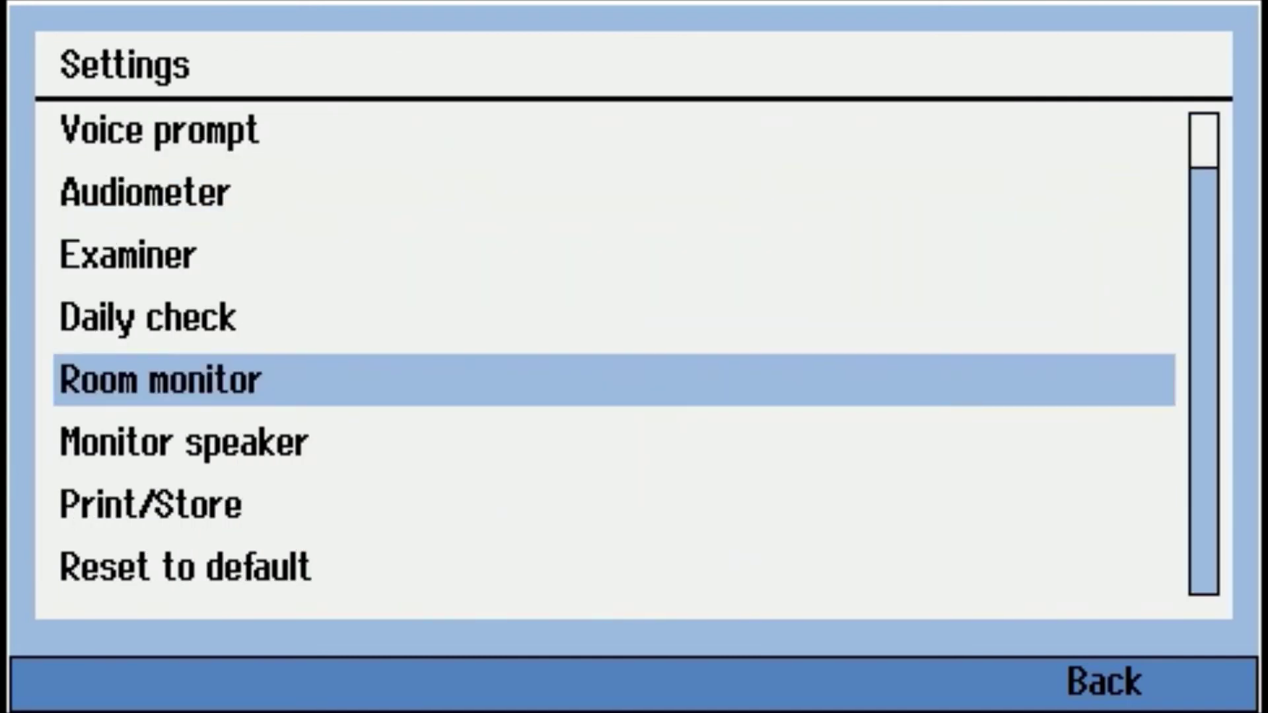
# - Review the monitor speaker's state and level settings, and return to the settings list
pyautogui.press('Down')
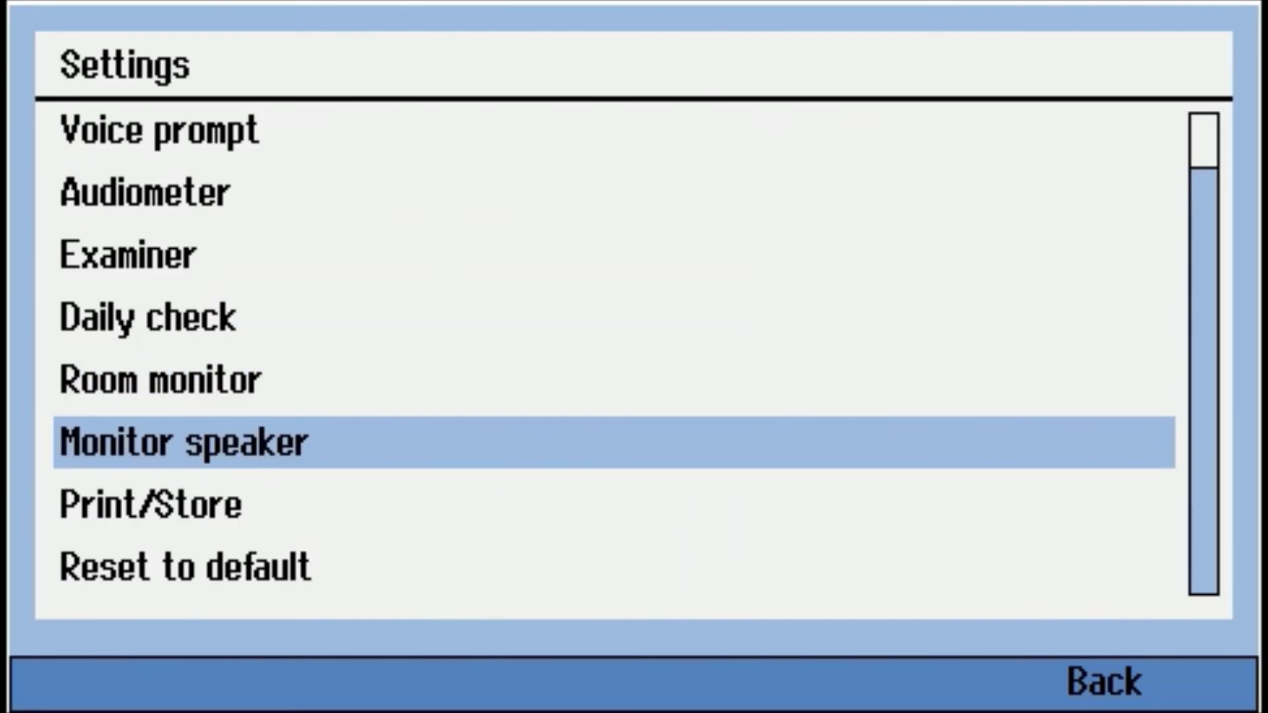
pyautogui.press('Return')
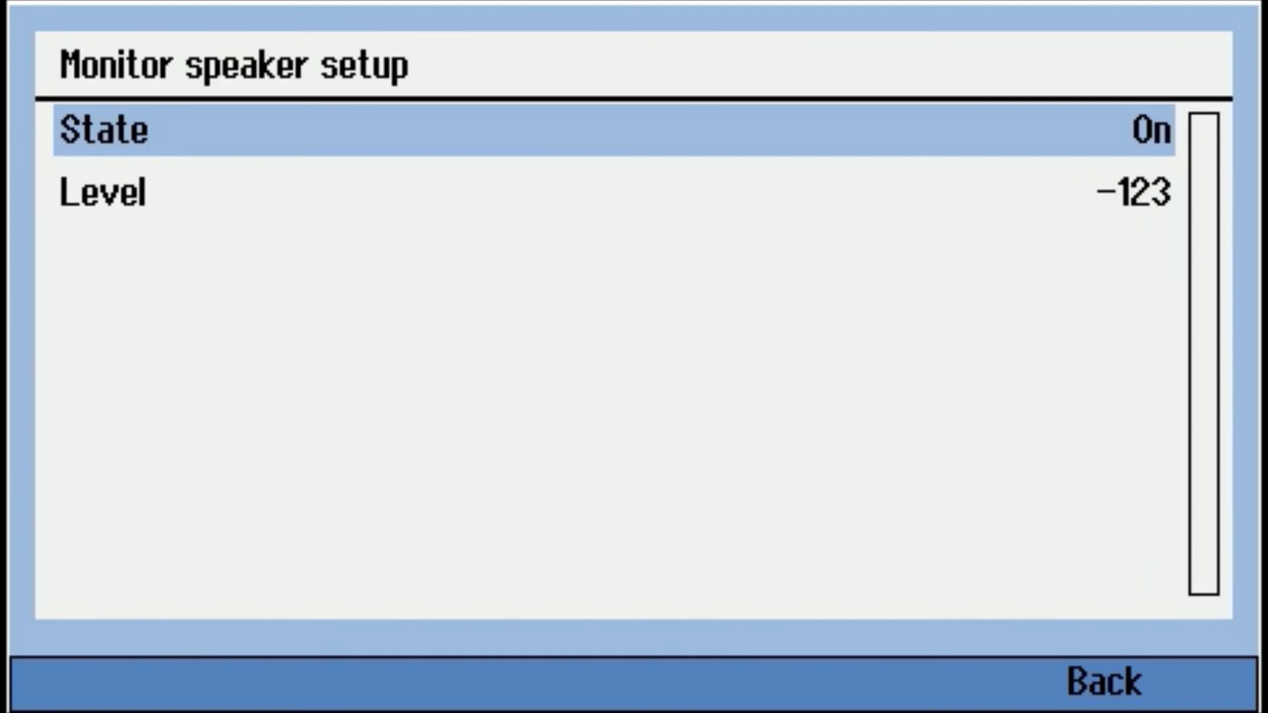
pyautogui.press('Escape')
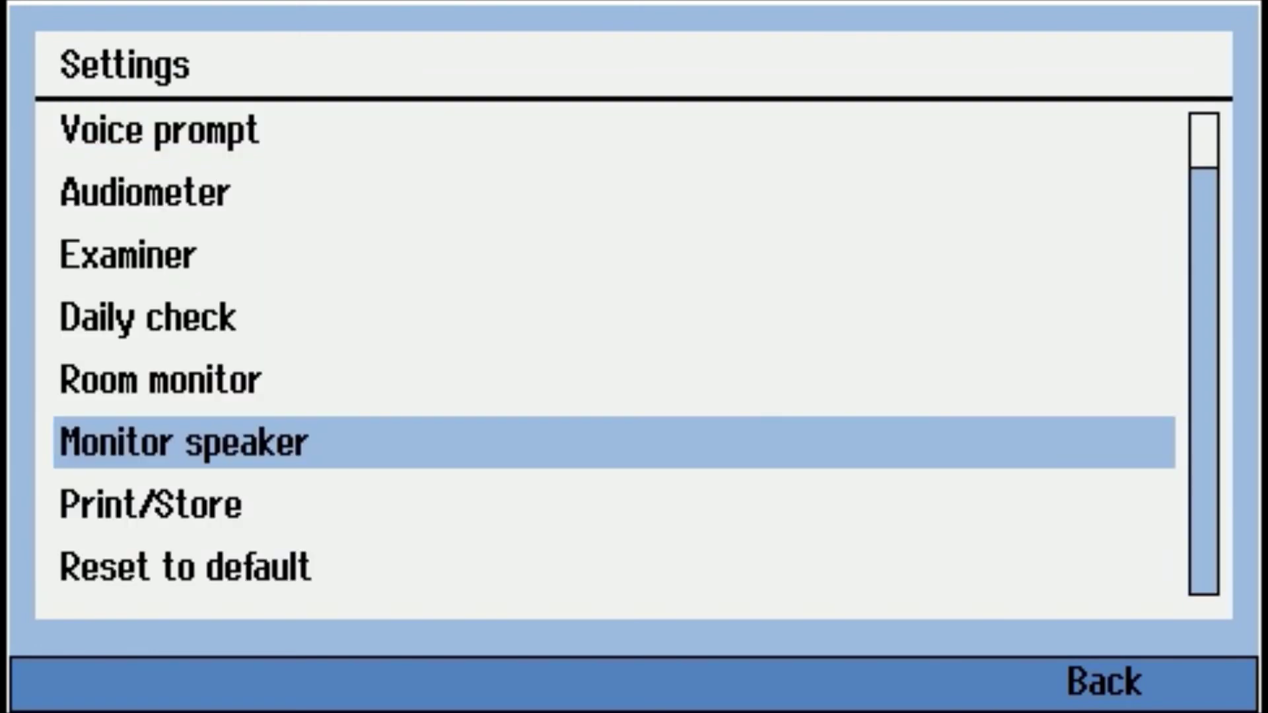
# - Review the Print/Store settings and locate the Reset to default option, and exit setup to the home screen
pyautogui.press('Down')
pyautogui.press('Return')
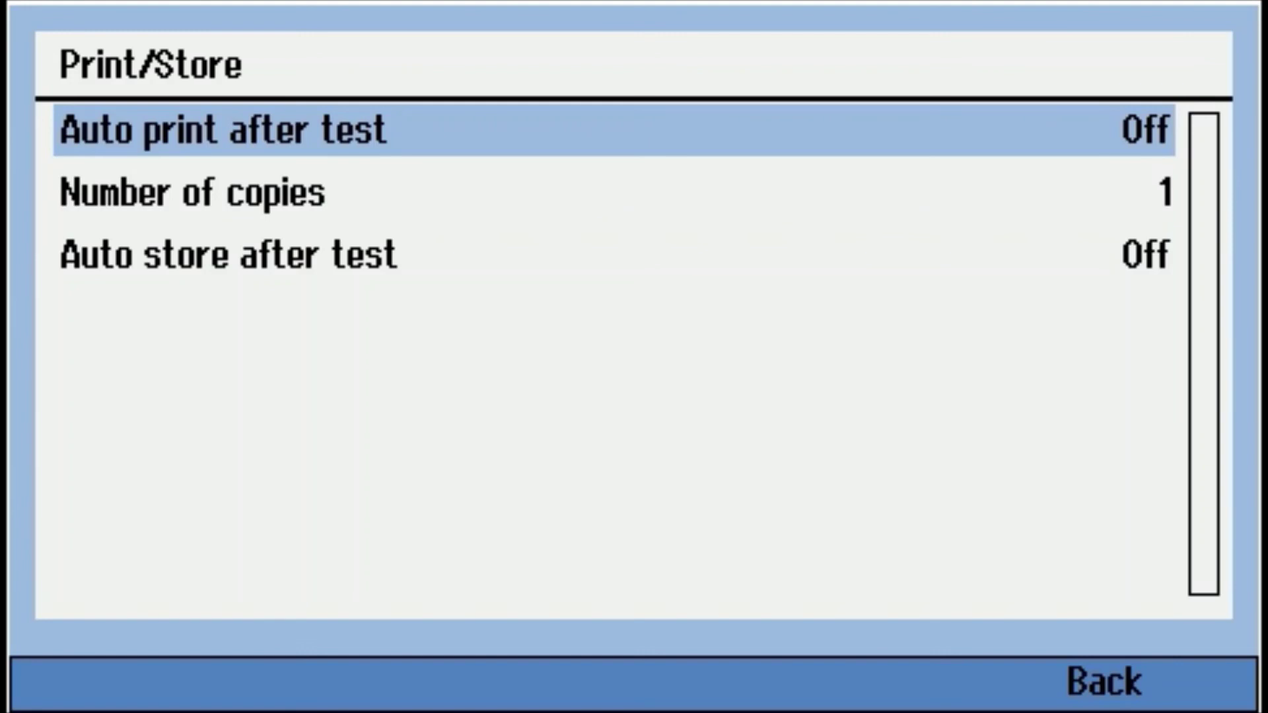
pyautogui.press('Escape')
pyautogui.press('Down')
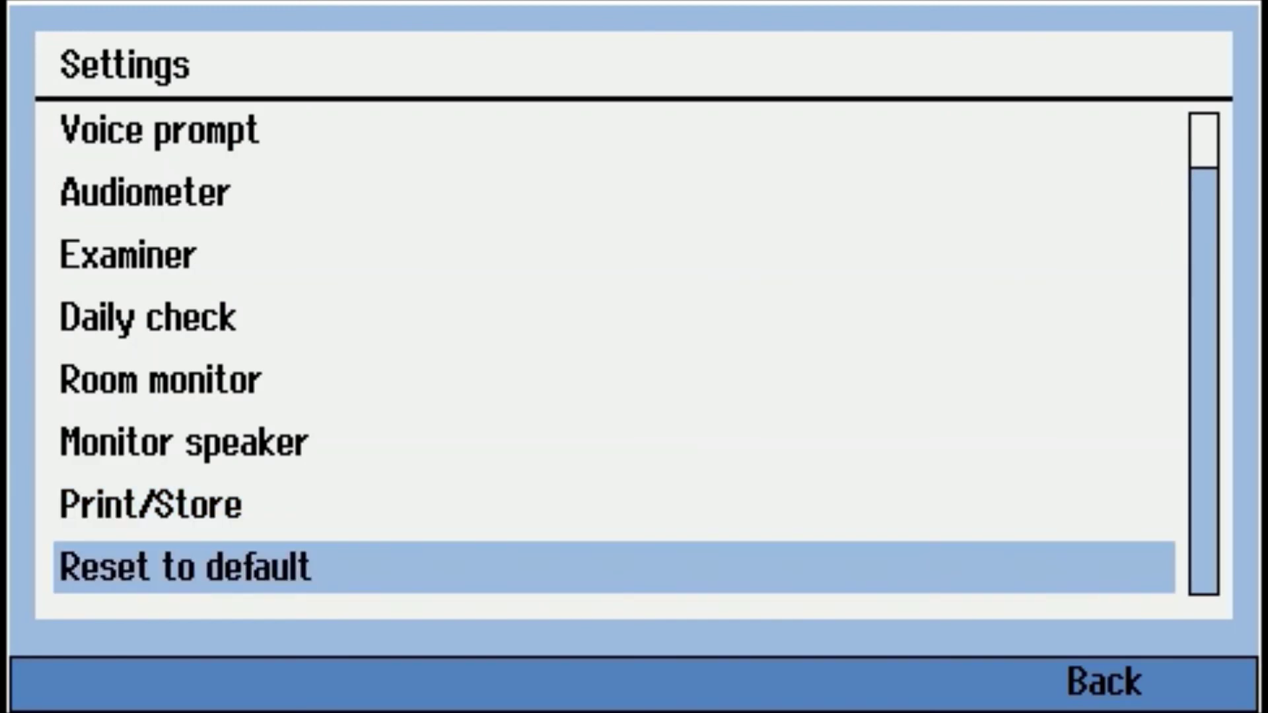
pyautogui.press('Escape')
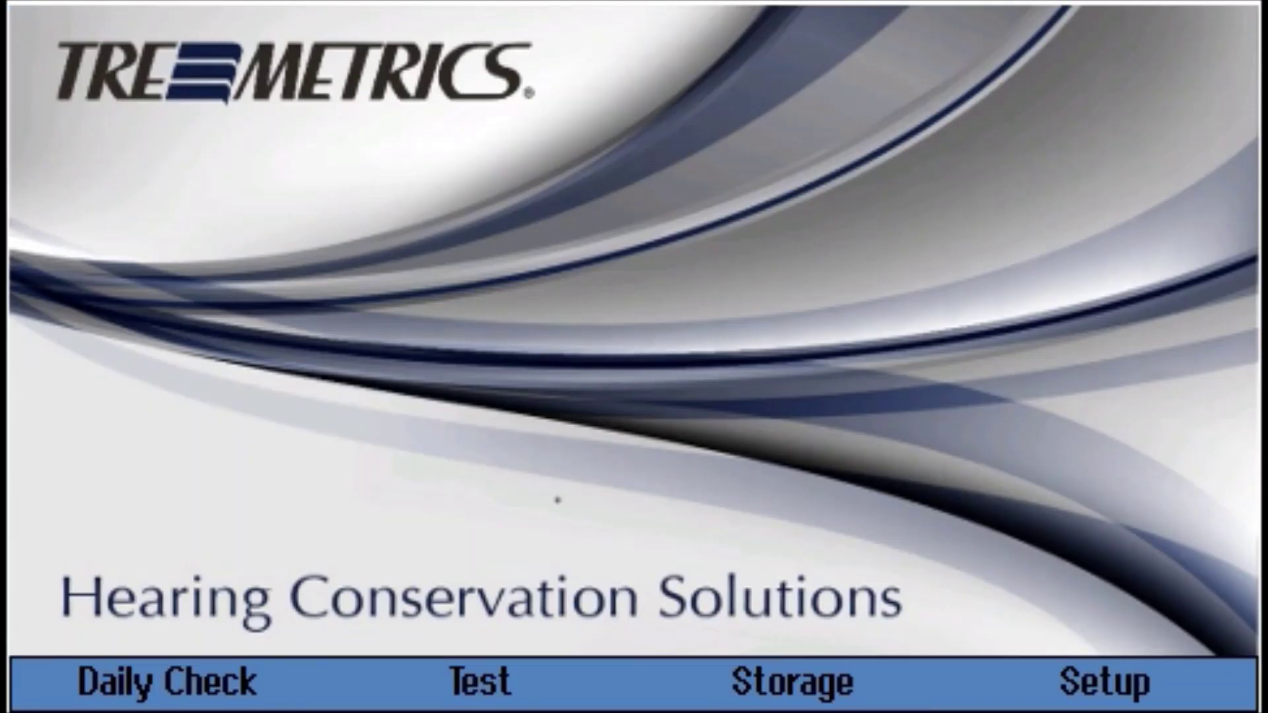